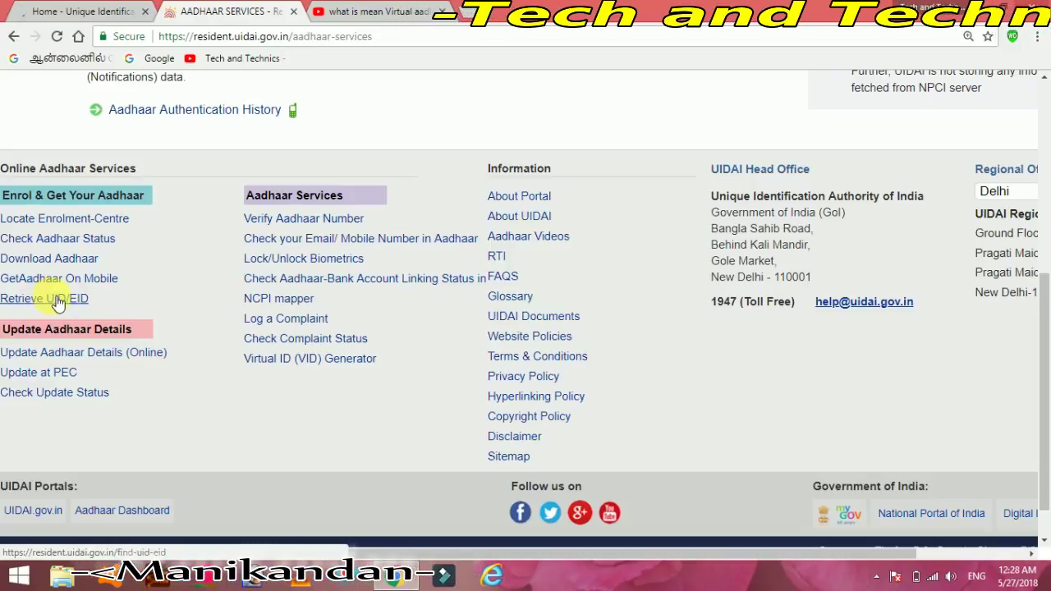
Open the Retrieve Lost UID/EID form and zoom the page in for readability
{"action": "left_click", "coordinate": [55, 300]}
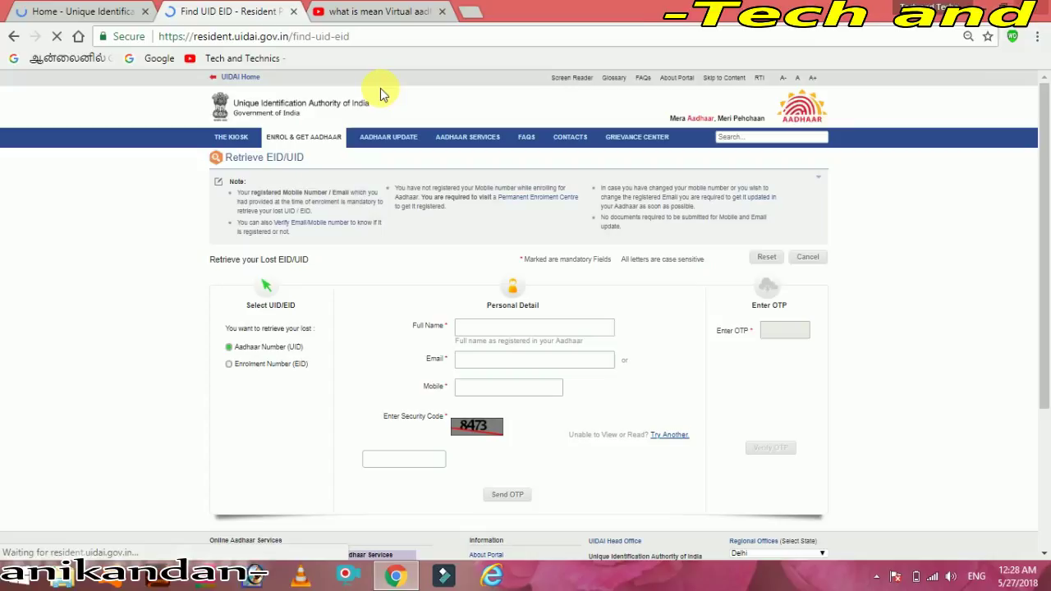
{"action": "key", "text": "ctrl+plus"}
{"action": "key", "text": "ctrl+plus"}
{"action": "key", "text": "ctrl+plus"}
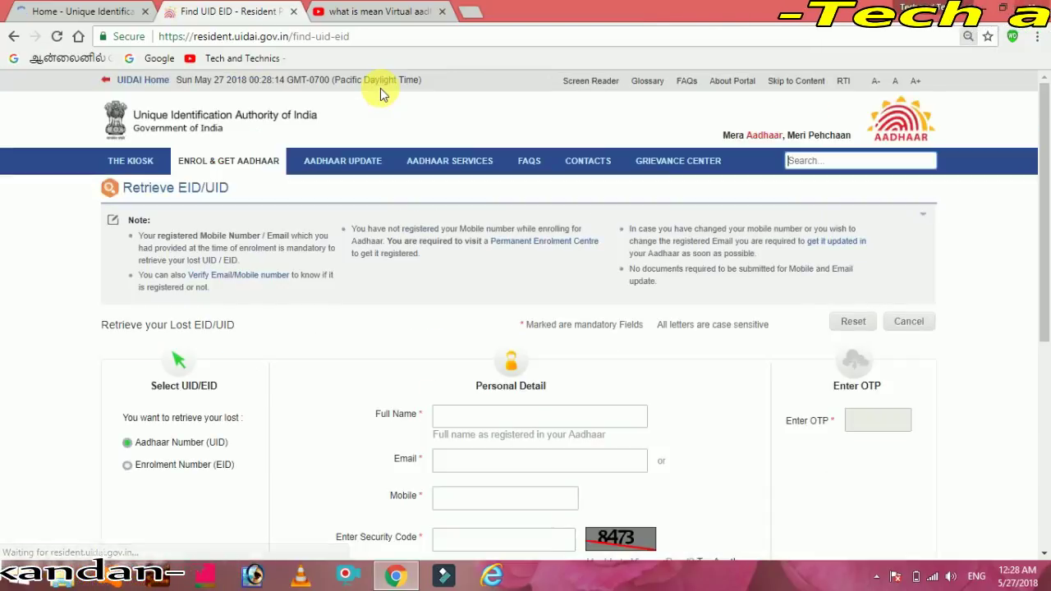
{"action": "scroll", "coordinate": [1045, 230], "scroll_direction": "down", "scroll_amount": 3}
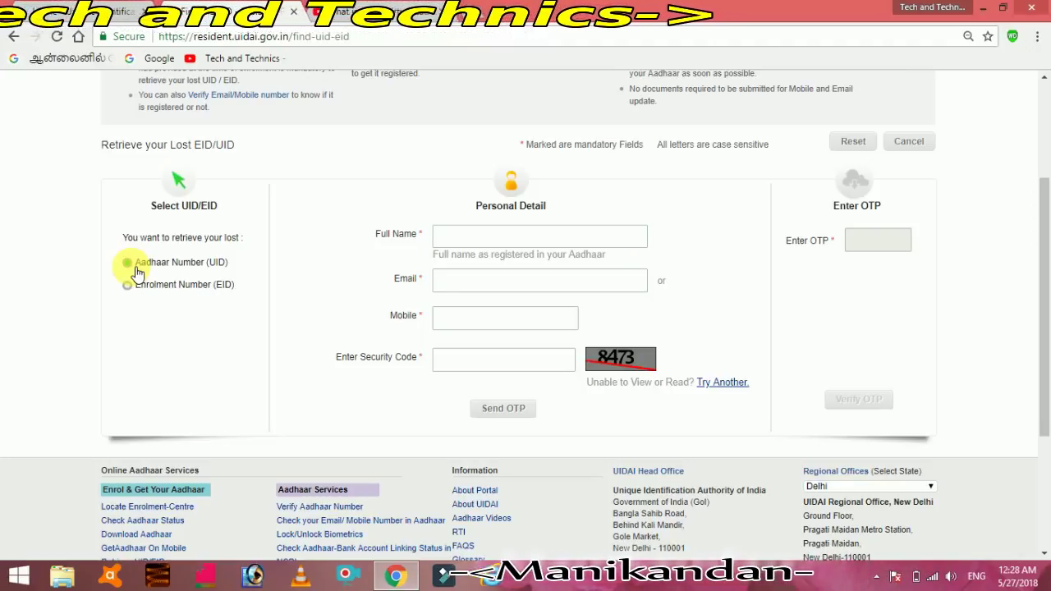
Select Aadhaar Number (UID) as the item to retrieve
{"action": "left_click", "coordinate": [131, 264]}
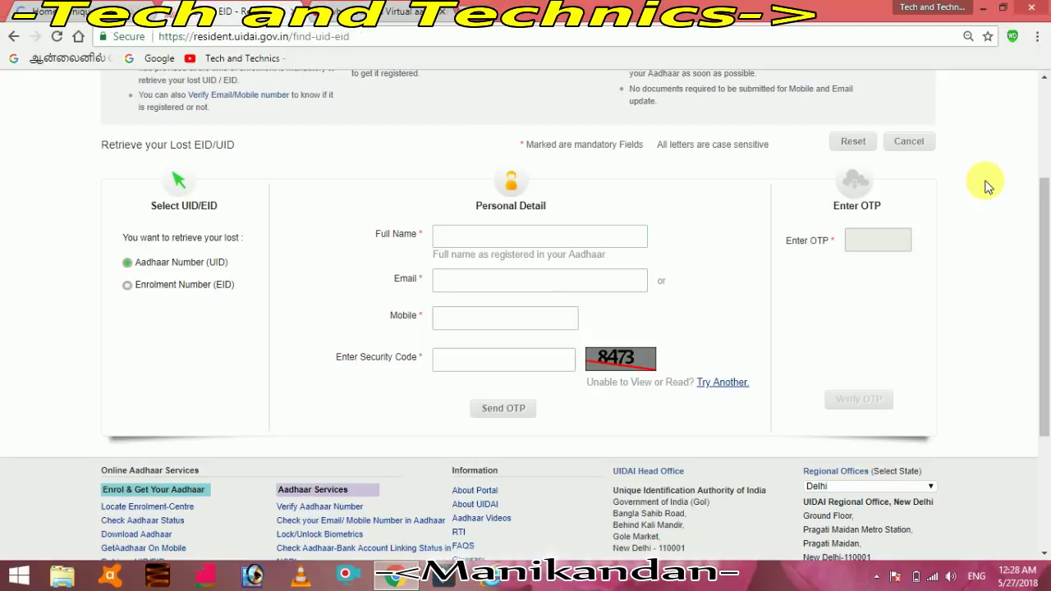
{"action": "left_click_drag", "start_coordinate": [1048, 220], "coordinate": [1046, 247]}
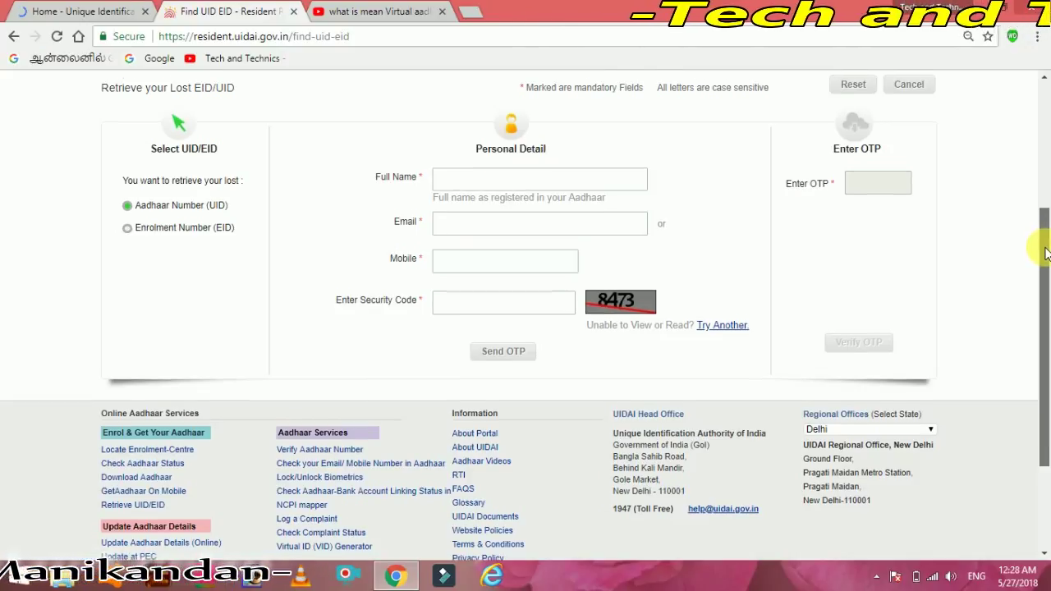
{"action": "scroll", "coordinate": [1039, 242], "scroll_direction": "down", "scroll_amount": 1}
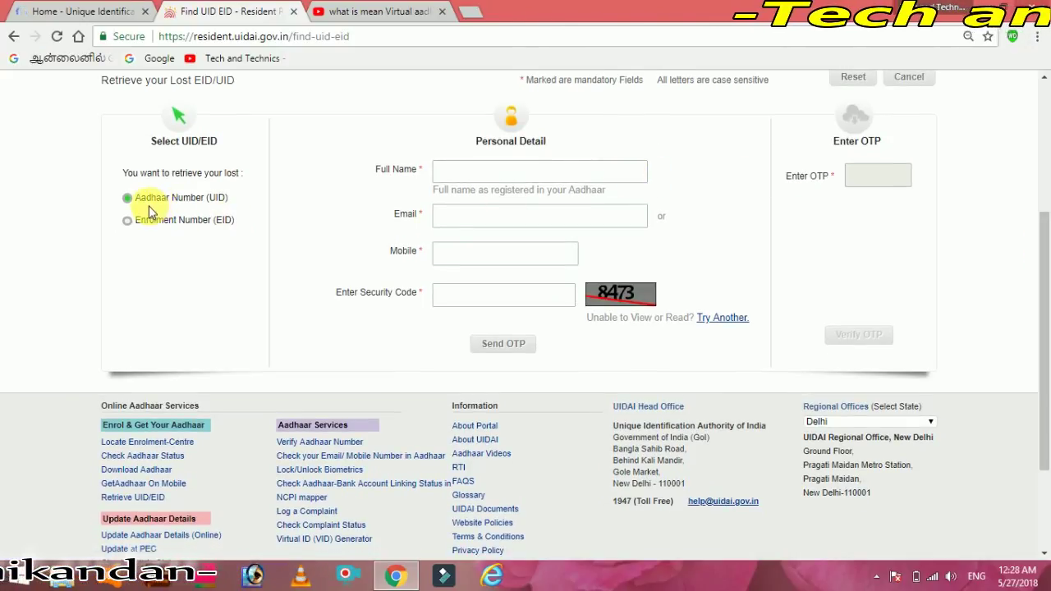
{"action": "left_click", "coordinate": [444, 181]}
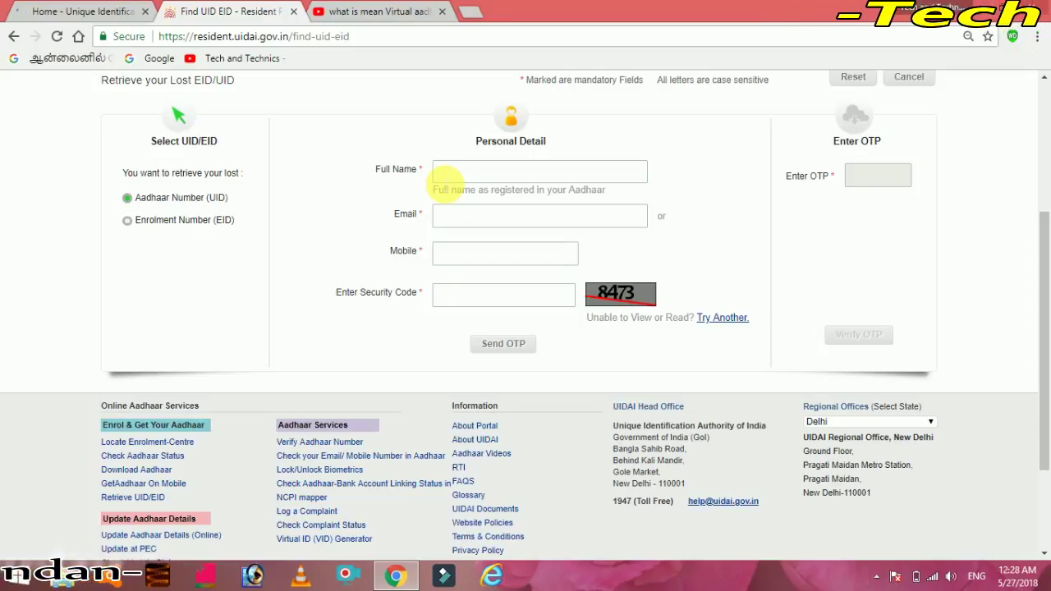
Enter the resident's full name and an email address in the form
{"action": "left_click", "coordinate": [450, 176]}
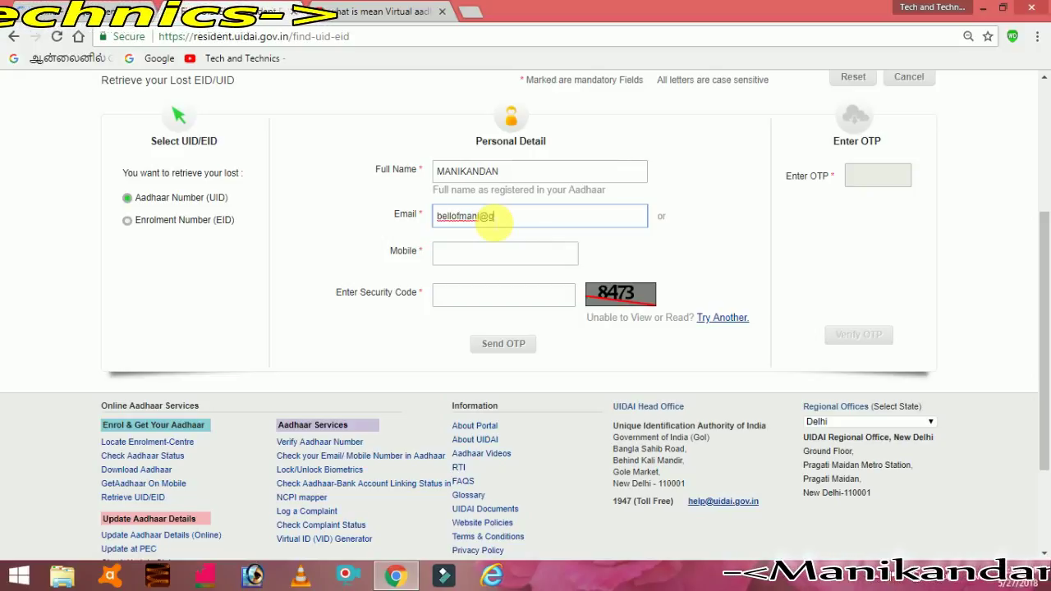
{"action": "type", "text": "il.com"}
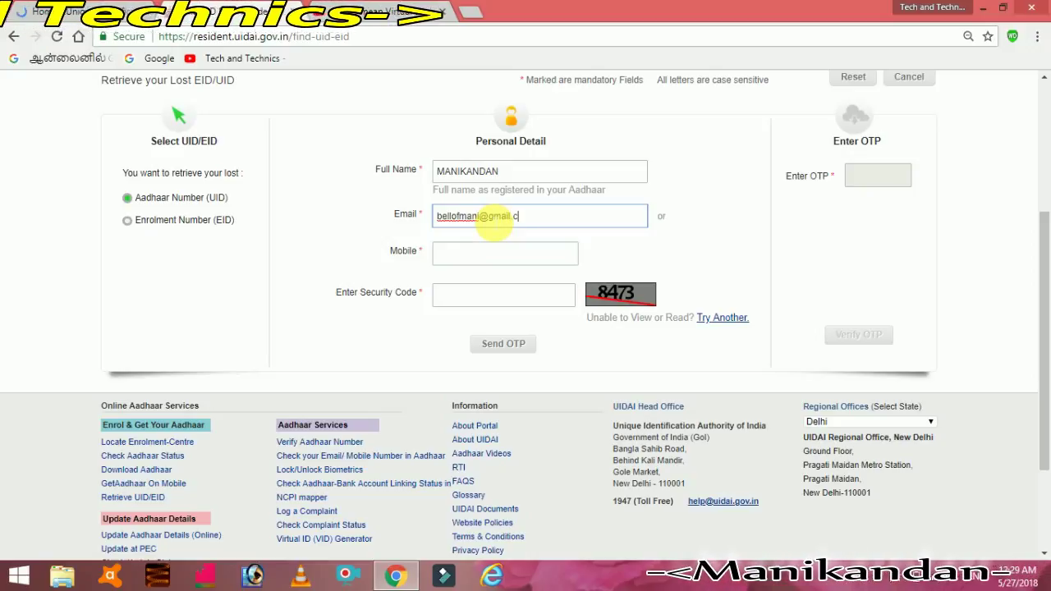
{"action": "left_click", "coordinate": [472, 255]}
{"action": "key", "text": "Tab"}
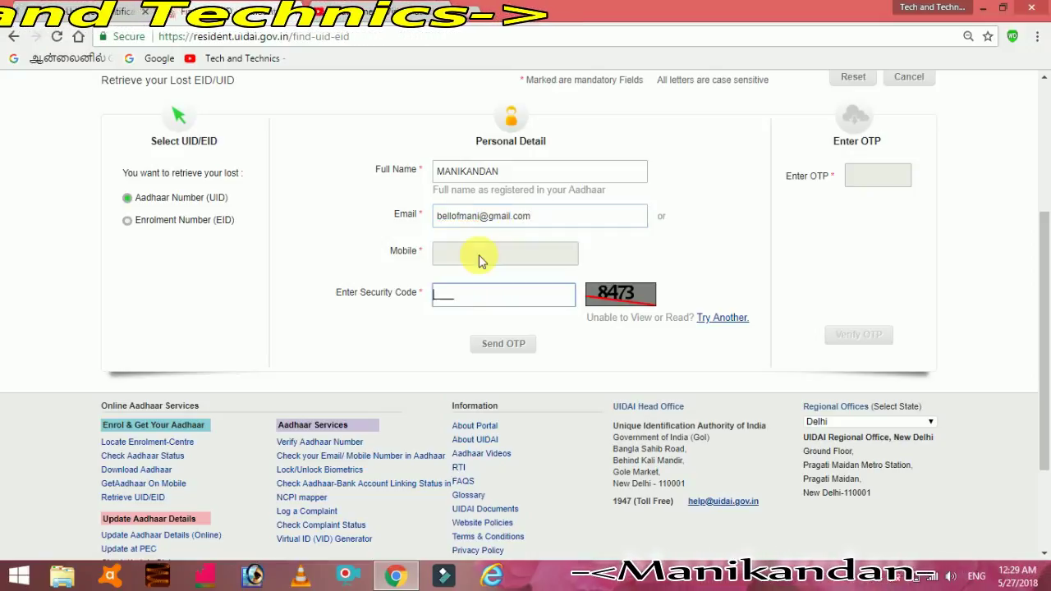
Clear the email field so the greyed-out mobile number field unlocks
{"action": "left_click", "coordinate": [476, 247]}
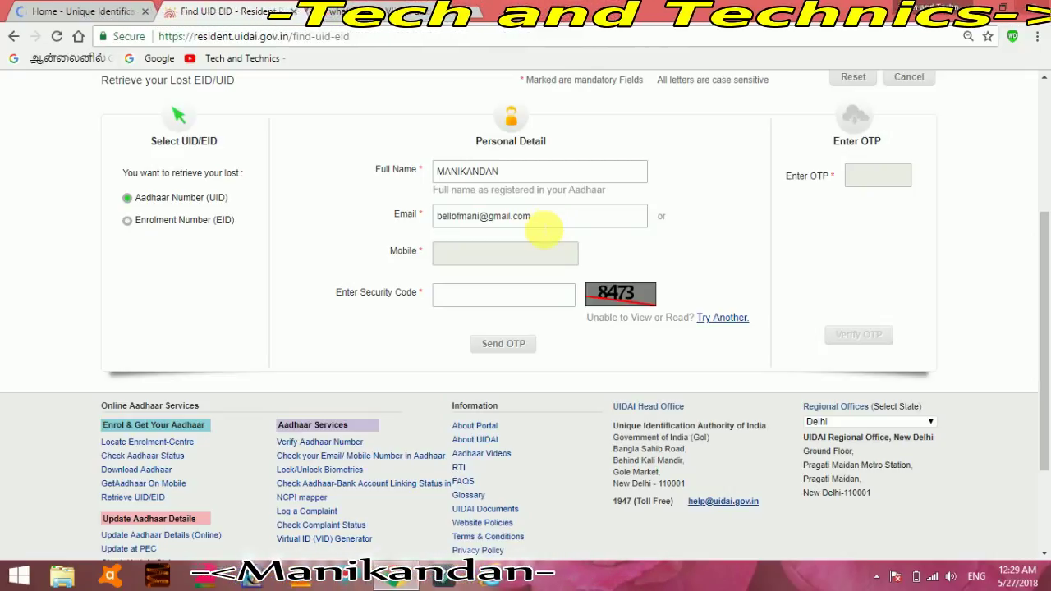
{"action": "left_click", "coordinate": [549, 216]}
{"action": "key", "text": "BackSpace"}
{"action": "key", "text": "BackSpace"}
{"action": "key", "text": "BackSpace"}
{"action": "key", "text": "BackSpace"}
{"action": "key", "text": "BackSpace"}
{"action": "key", "text": "BackSpace"}
{"action": "key", "text": "BackSpace"}
{"action": "key", "text": "BackSpace"}
{"action": "key", "text": "BackSpace"}
{"action": "key", "text": "BackSpace"}
{"action": "key", "text": "BackSpace"}
{"action": "key", "text": "BackSpace"}
{"action": "key", "text": "BackSpace"}
{"action": "key", "text": "BackSpace"}
{"action": "key", "text": "BackSpace"}
{"action": "key", "text": "BackSpace"}
{"action": "key", "text": "BackSpace"}
{"action": "key", "text": "BackSpace"}
{"action": "key", "text": "BackSpace"}
{"action": "key", "text": "BackSpace"}
{"action": "left_click", "coordinate": [638, 258]}
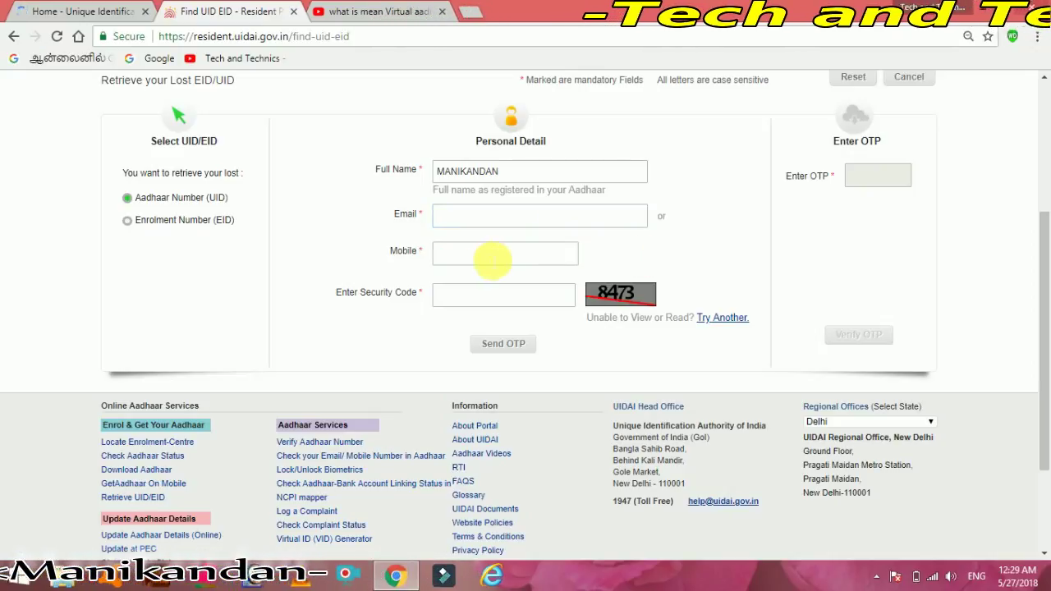
Enter the registered mobile number and the captcha security code
{"action": "left_click", "coordinate": [486, 256]}
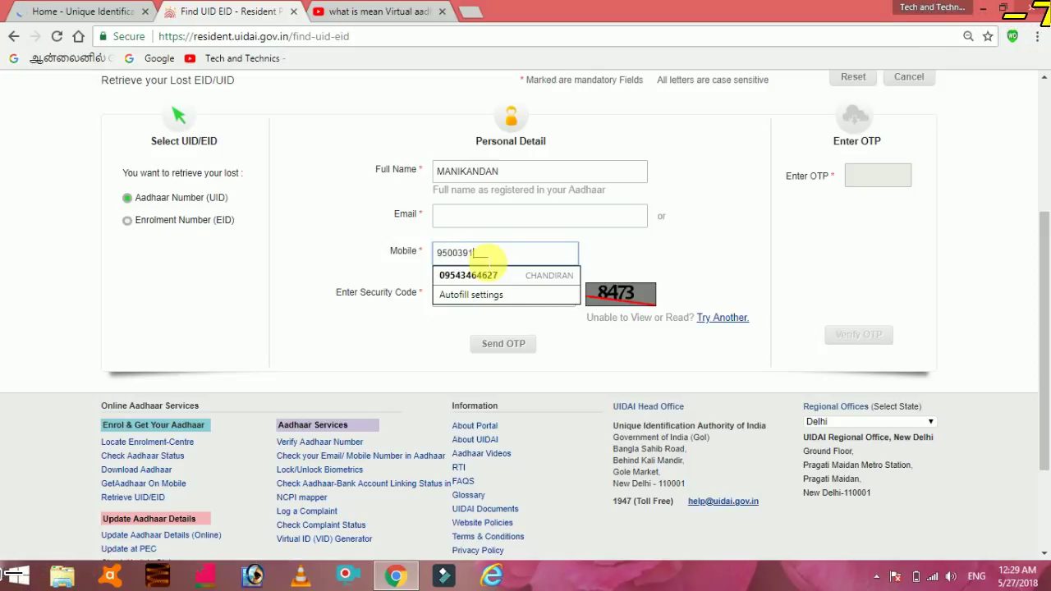
{"action": "key", "text": "Tab"}
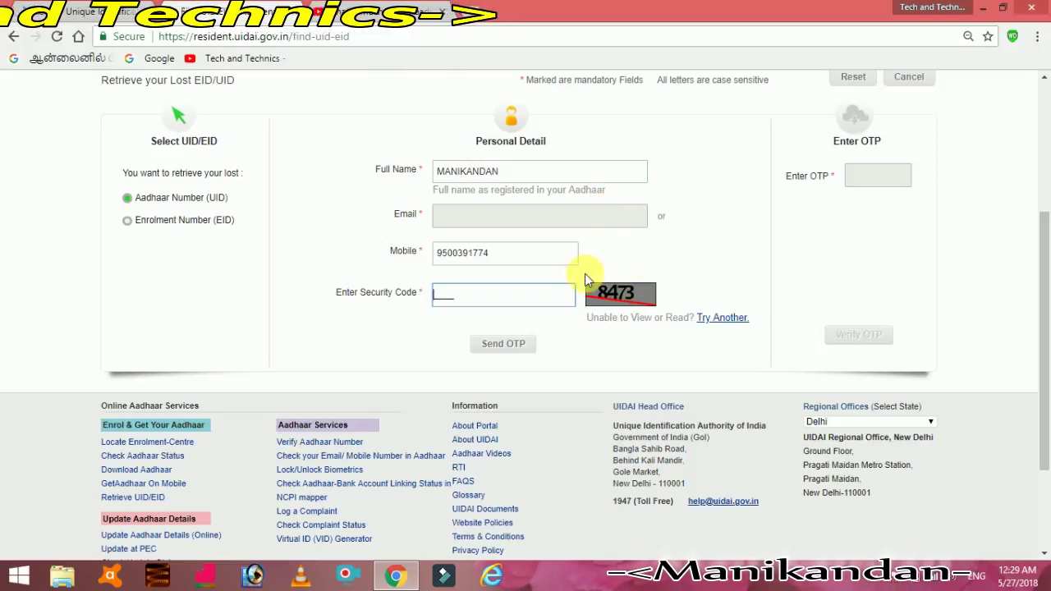
Request an OTP to the registered mobile and enter the received code in Enter OTP
{"action": "left_click", "coordinate": [507, 345]}
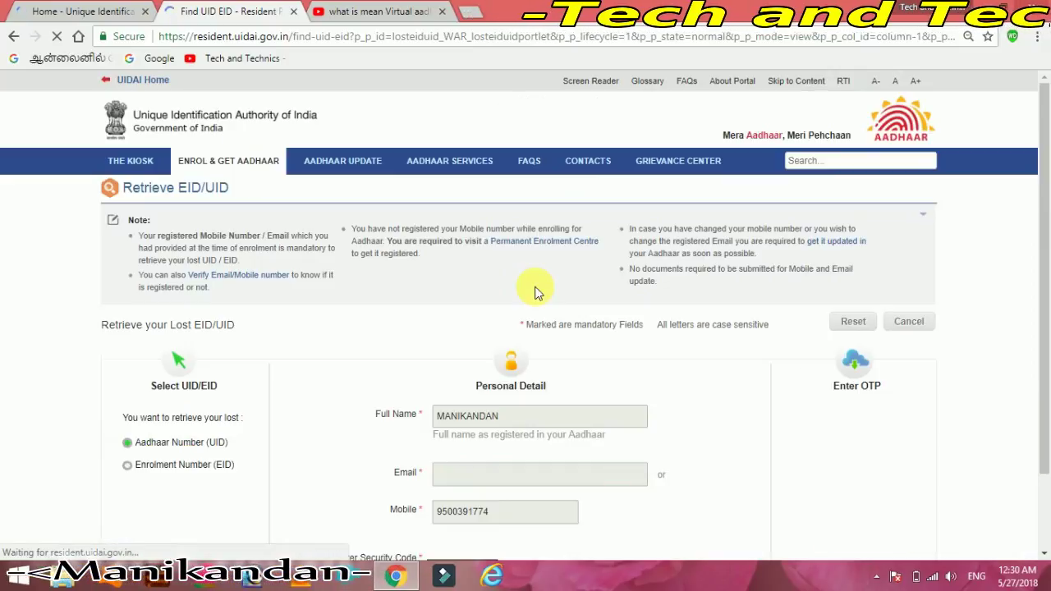
{"action": "left_click_drag", "start_coordinate": [1047, 168], "coordinate": [1047, 340]}
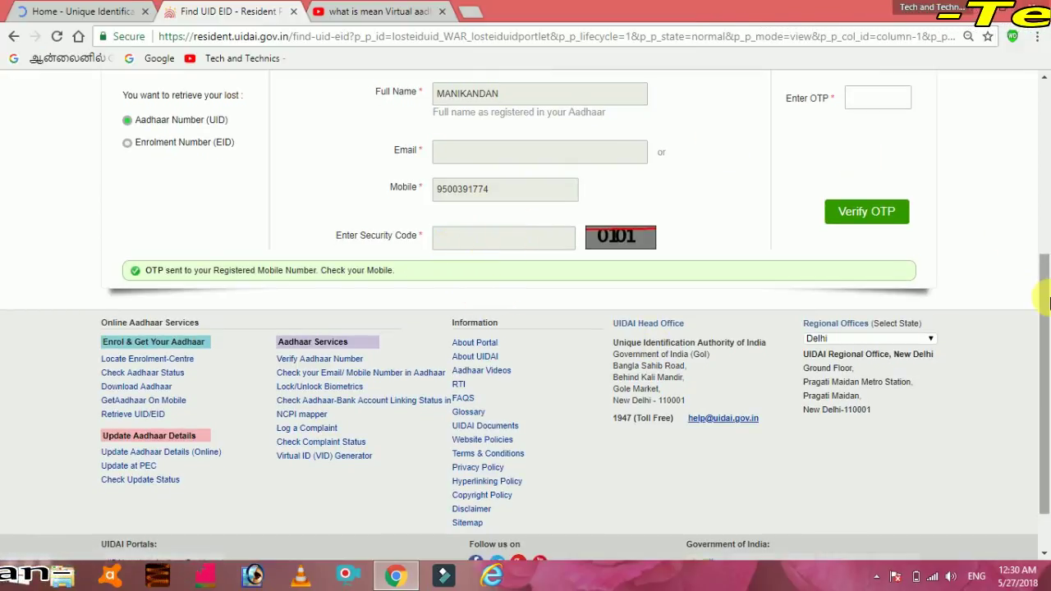
{"action": "left_click_drag", "start_coordinate": [1045, 300], "coordinate": [1045, 252]}
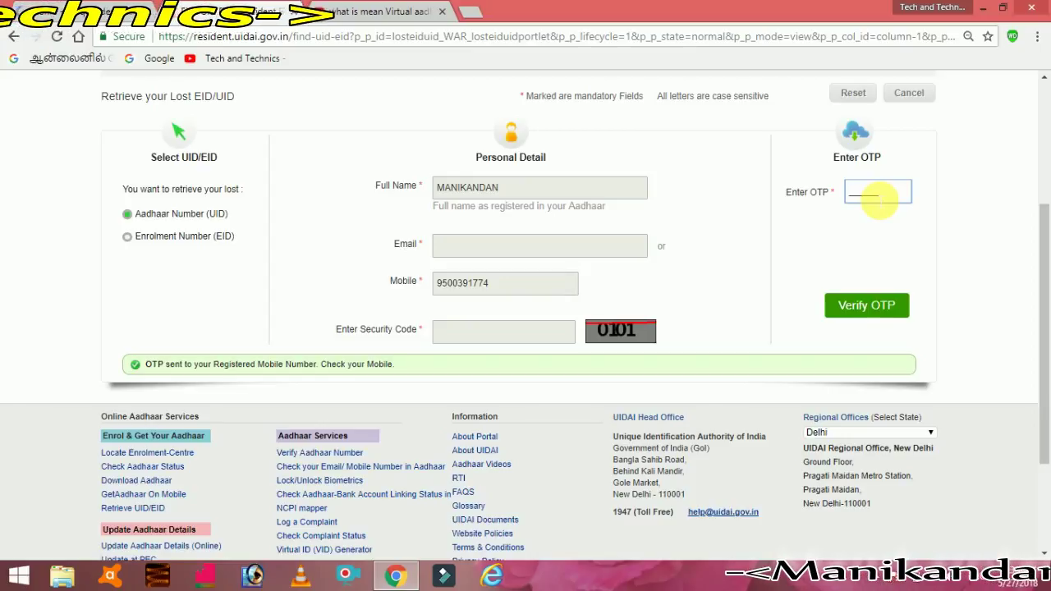
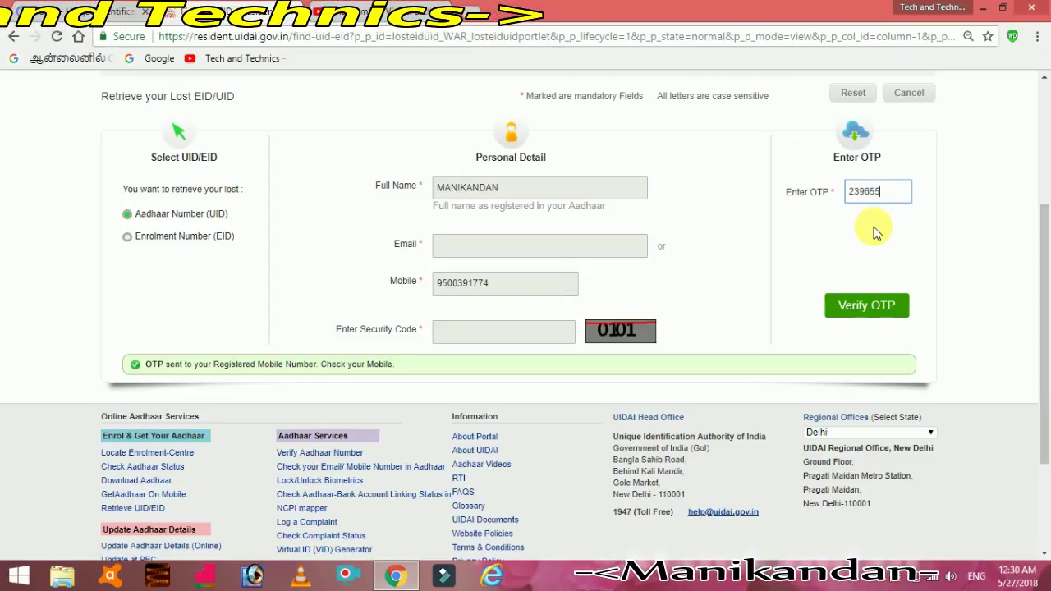
Verify the OTP and review the Congratulation page confirming the UID was sent to the mobile
{"action": "left_click", "coordinate": [852, 312]}
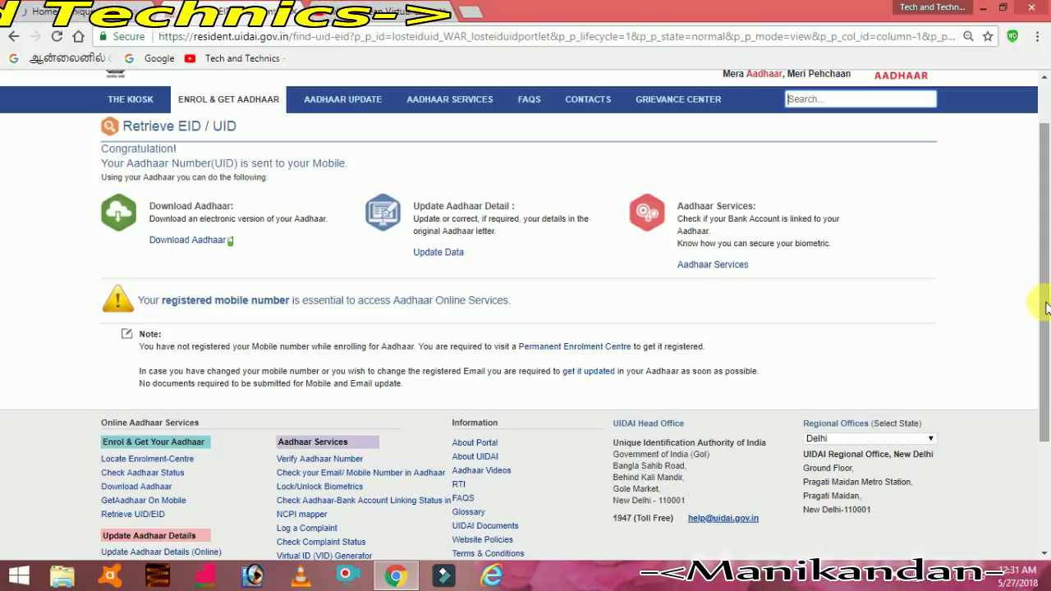
{"action": "scroll", "coordinate": [1046, 246], "scroll_direction": "up", "scroll_amount": 2}
{"action": "scroll", "coordinate": [1046, 242], "scroll_direction": "down", "scroll_amount": 1}
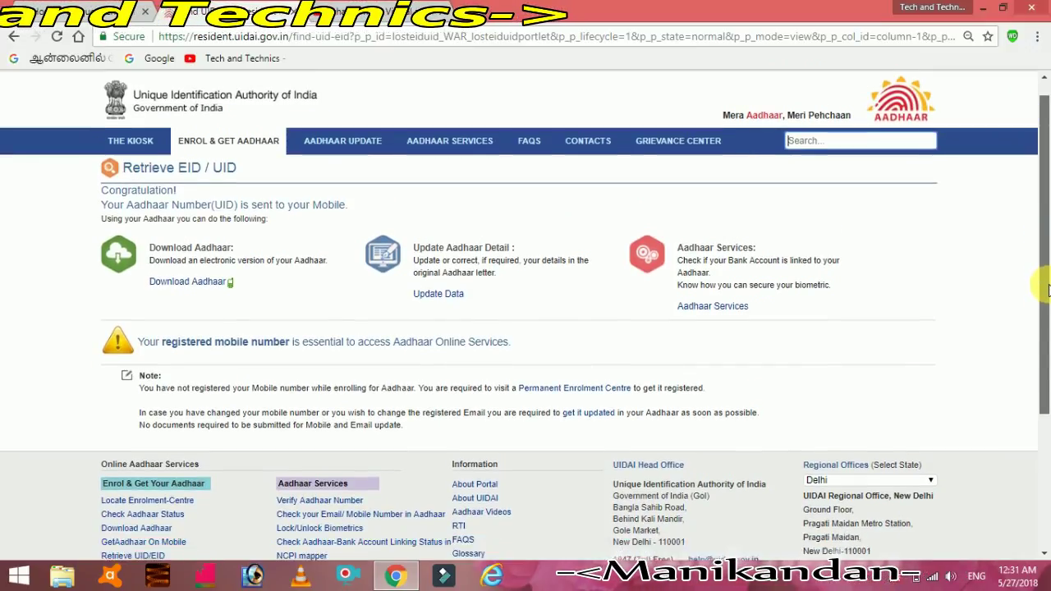
{"action": "left_click_drag", "start_coordinate": [1049, 288], "coordinate": [1049, 351]}
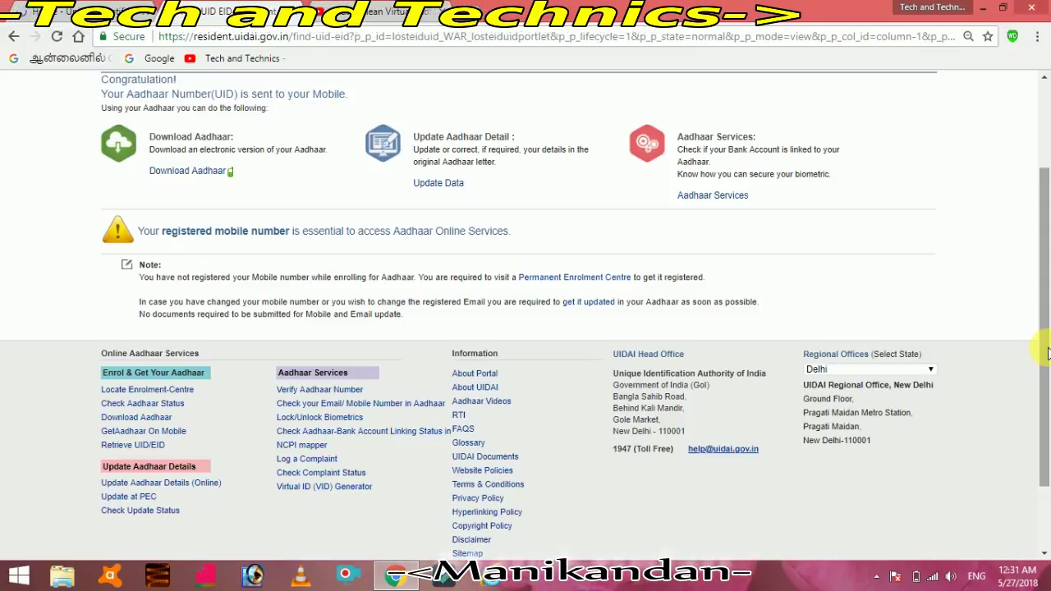